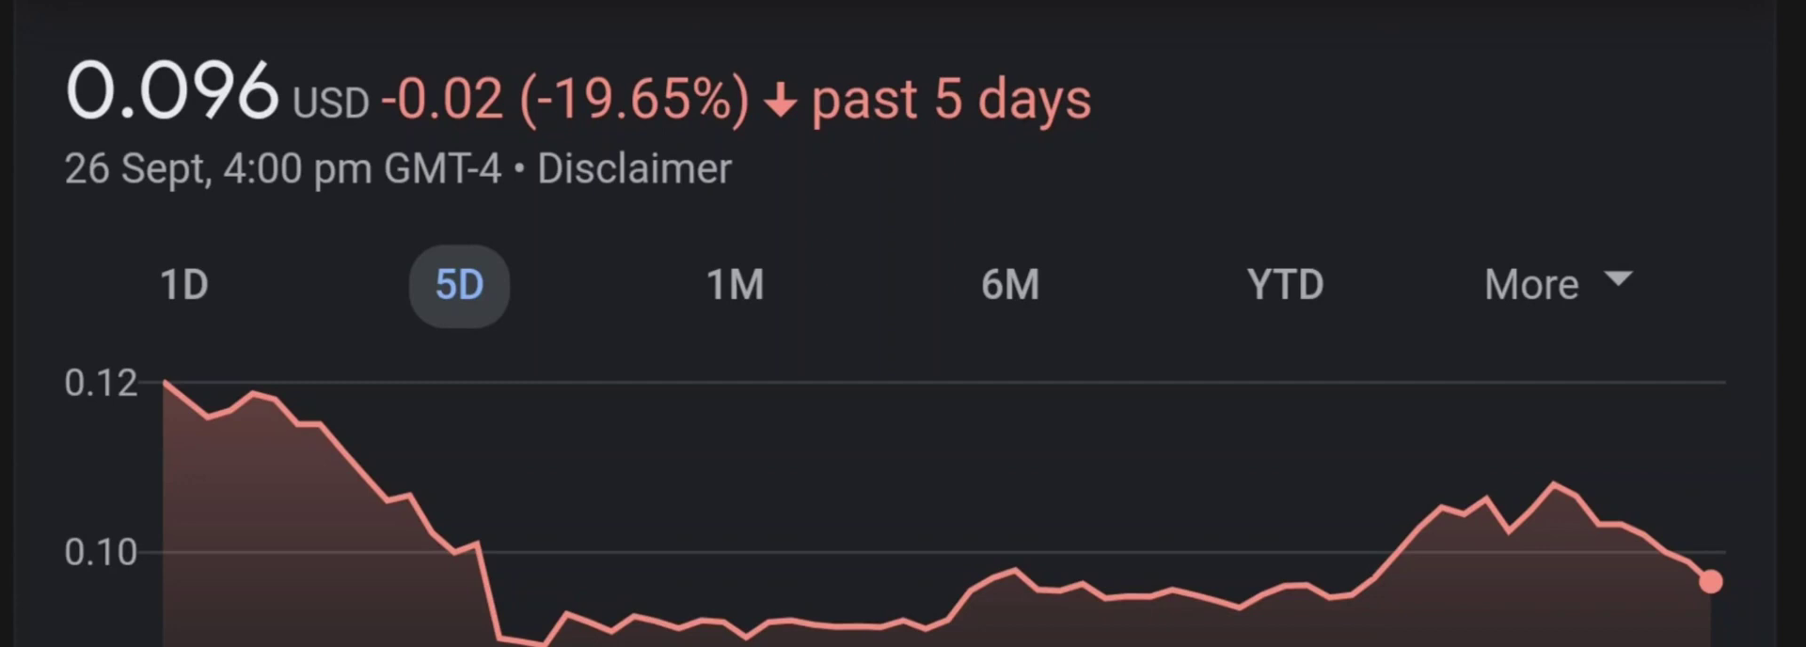
Switch the price chart to the 1M range, showing 0.096 USD up 37.86%.
left_click(736, 284)
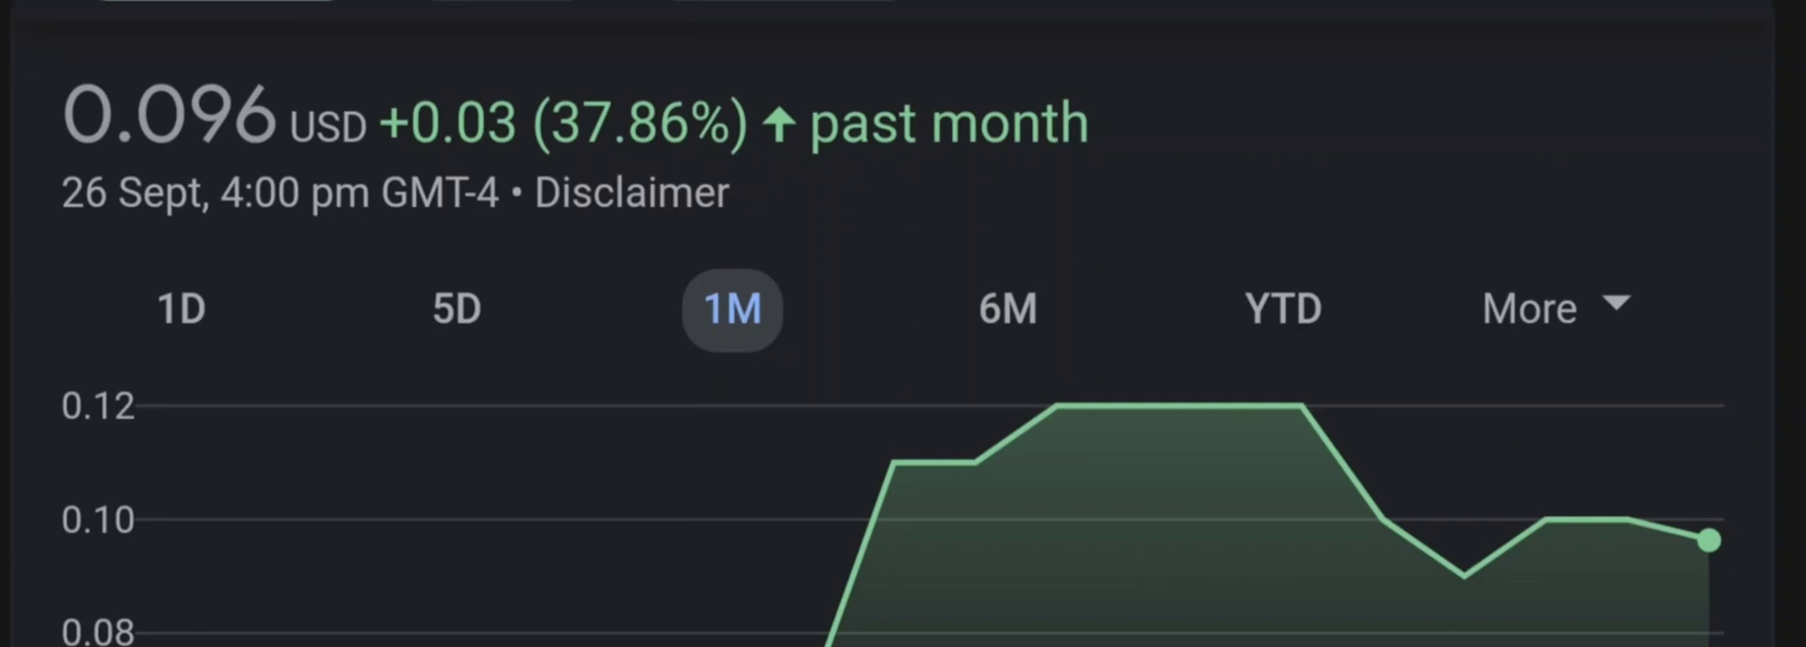
Switch the price chart to the 6M range, revealing a 35.67% drop.
left_click(1007, 307)
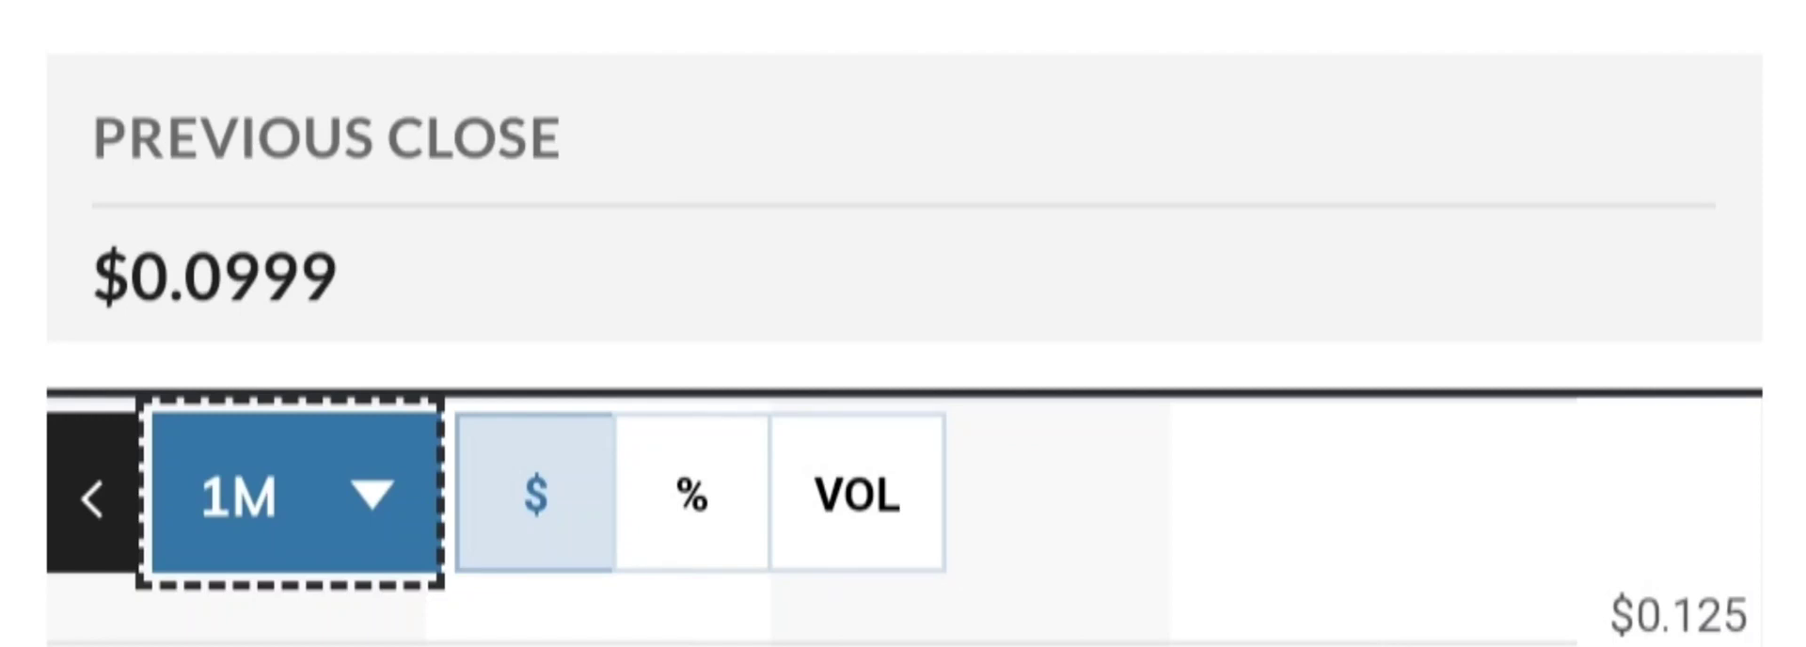
Change the OTC Markets chart period dropdown from 1M to 3M.
key("Down")
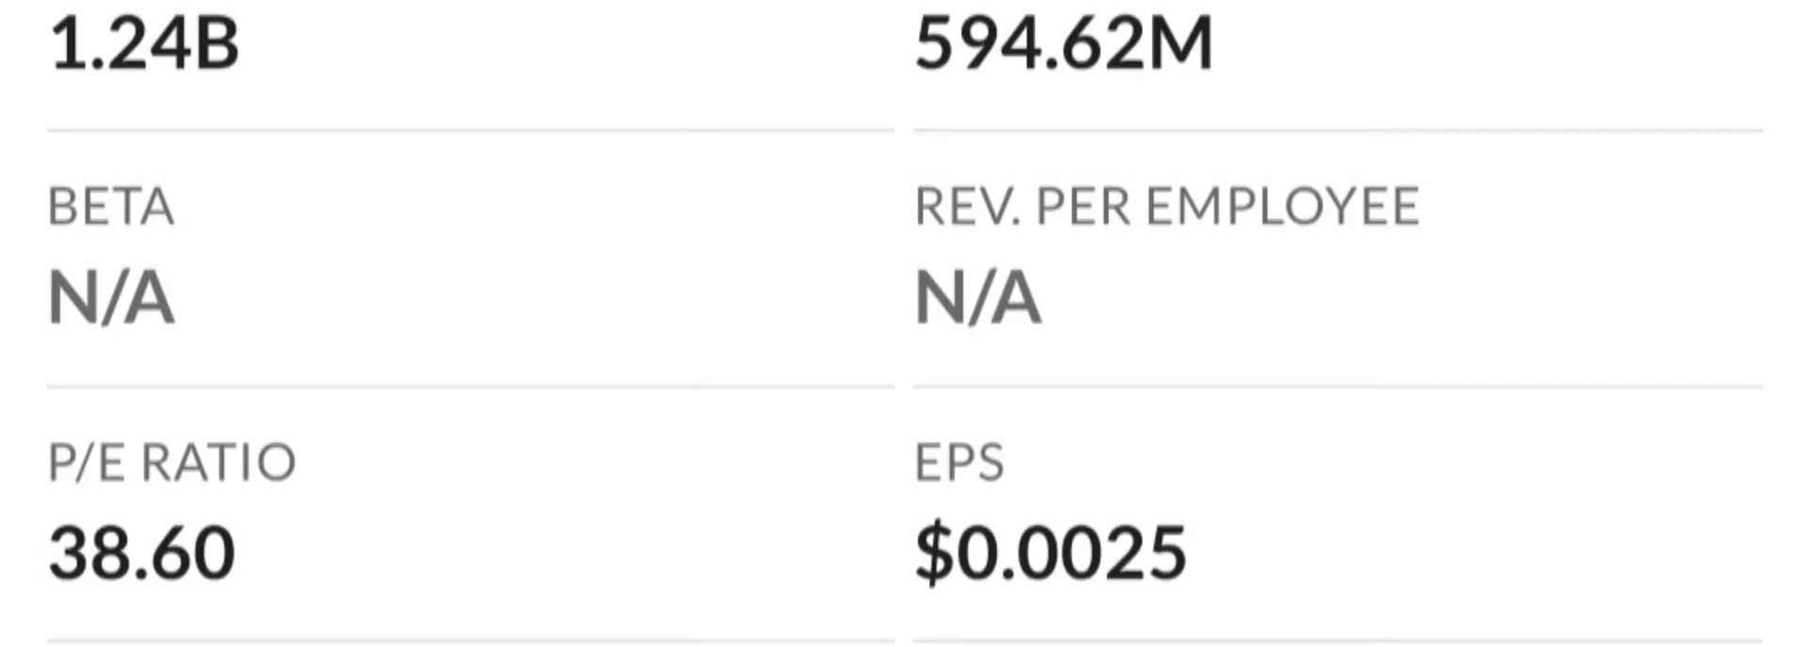
scroll(903, 324, "down", 10)
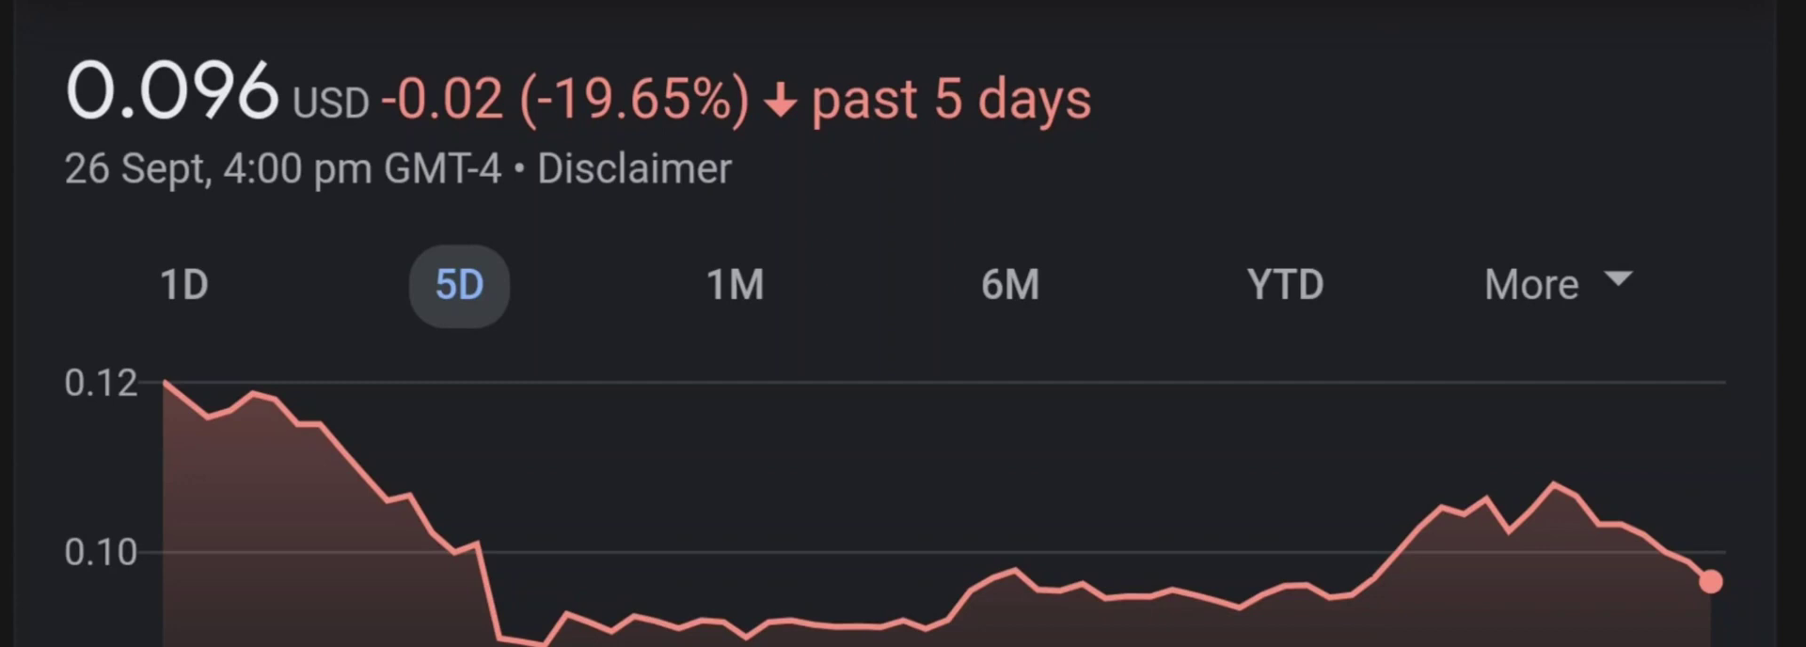
Switch the chart to the 1M range, with previous close at $0.0999.
left_click(735, 284)
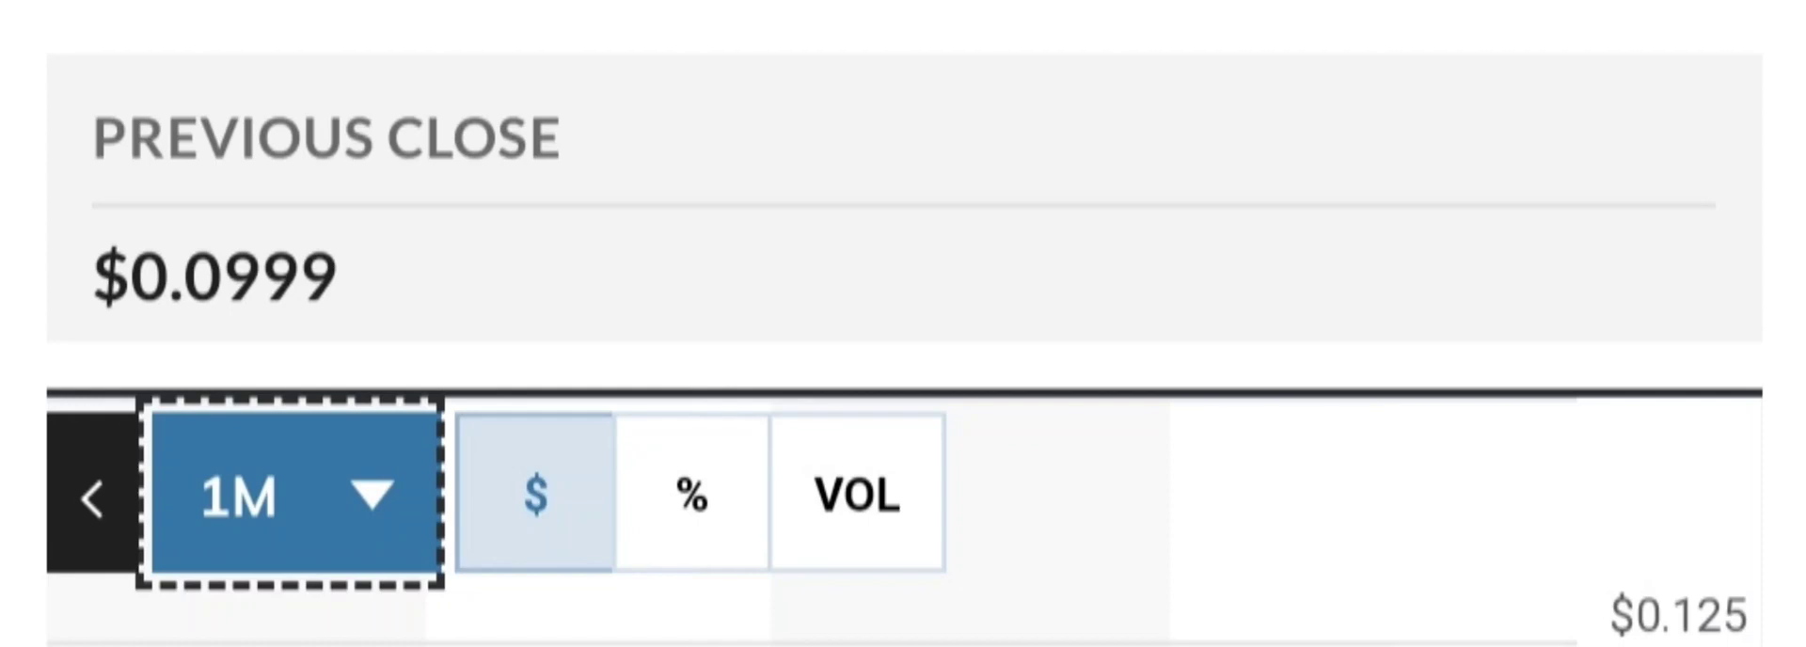
Change the MarketWatch chart range dropdown from 3M to YTD.
key("Down")
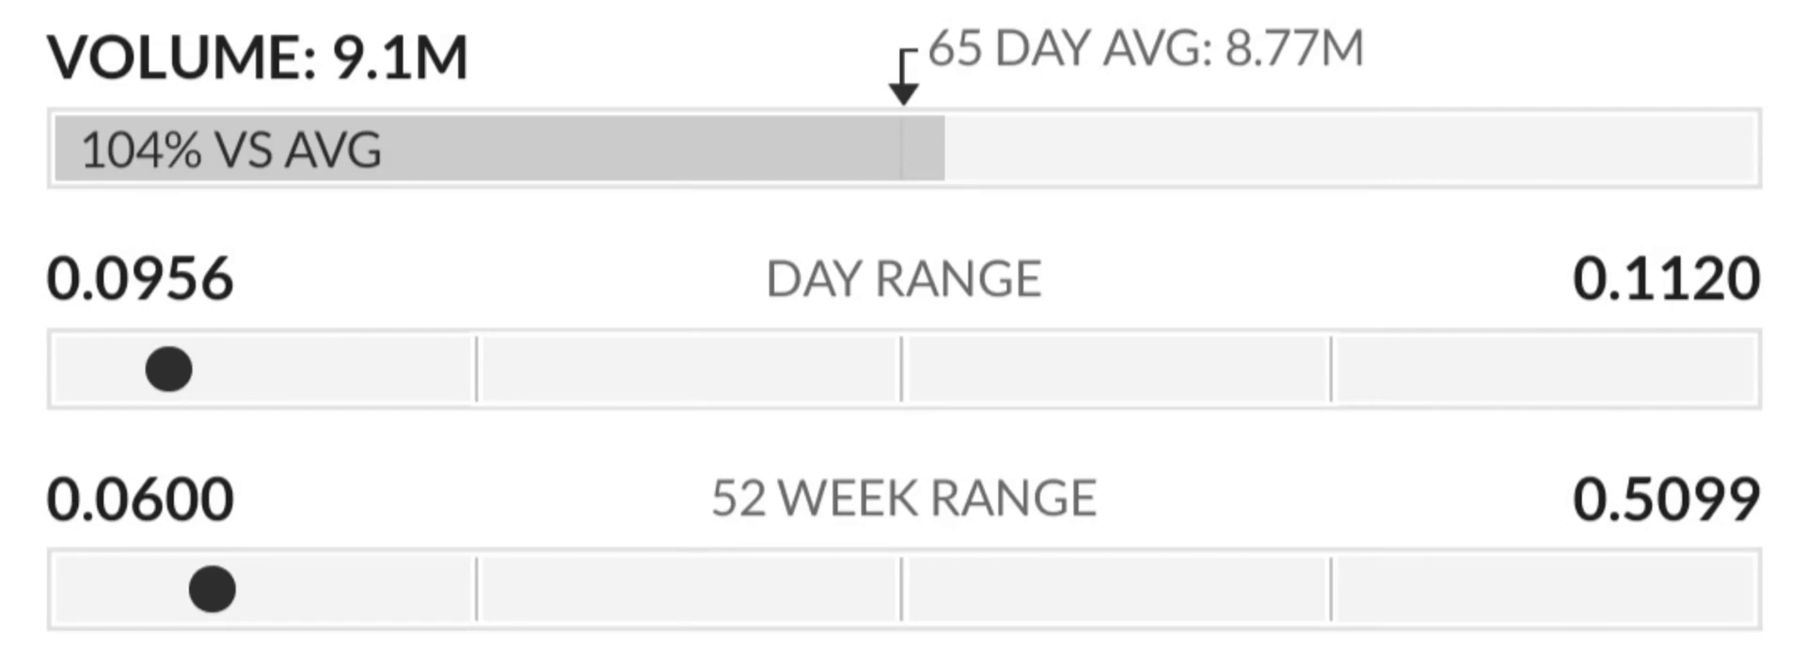
scroll(903, 324, "down", 5)
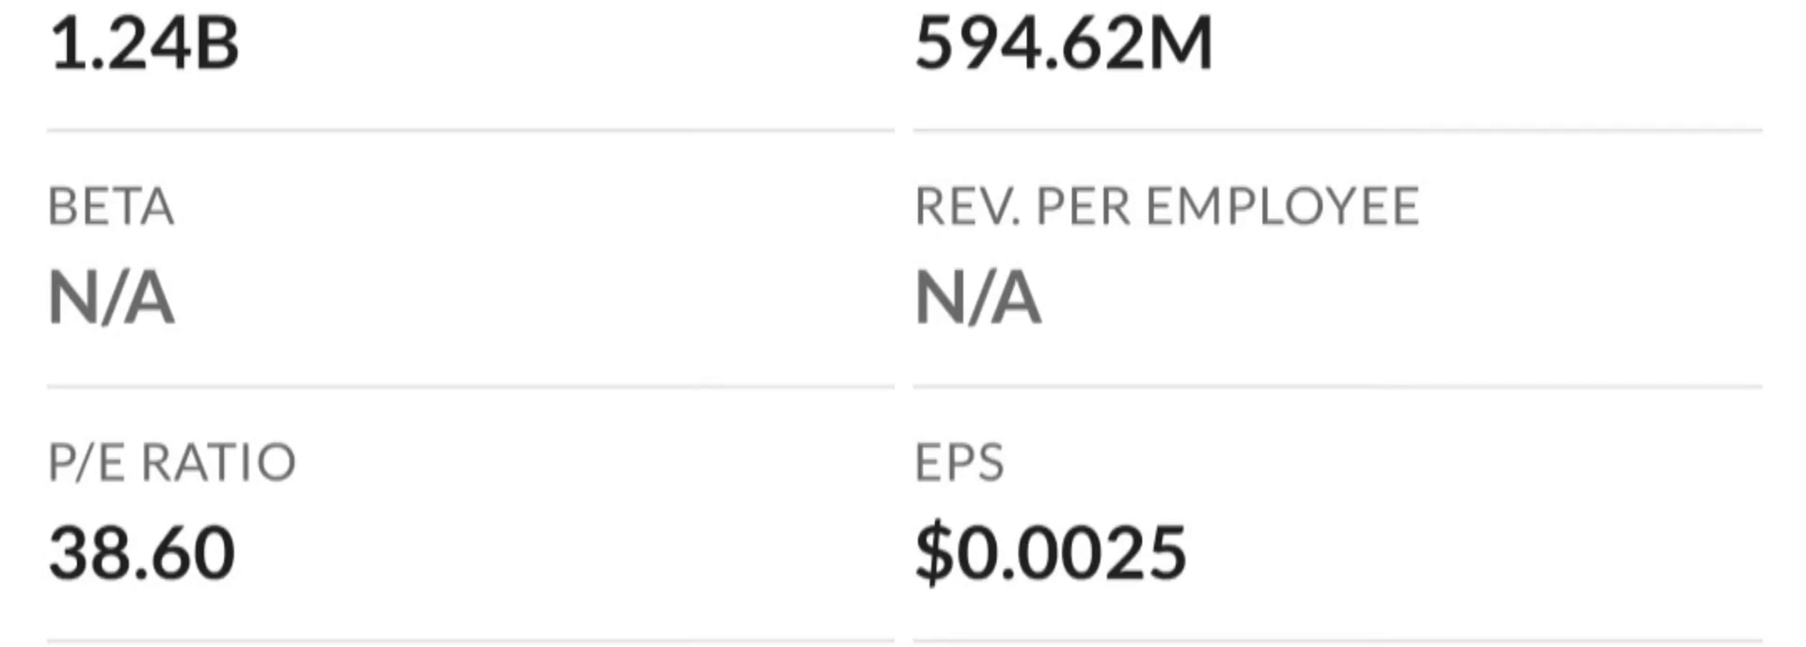
scroll(903, 323, "down", 10)
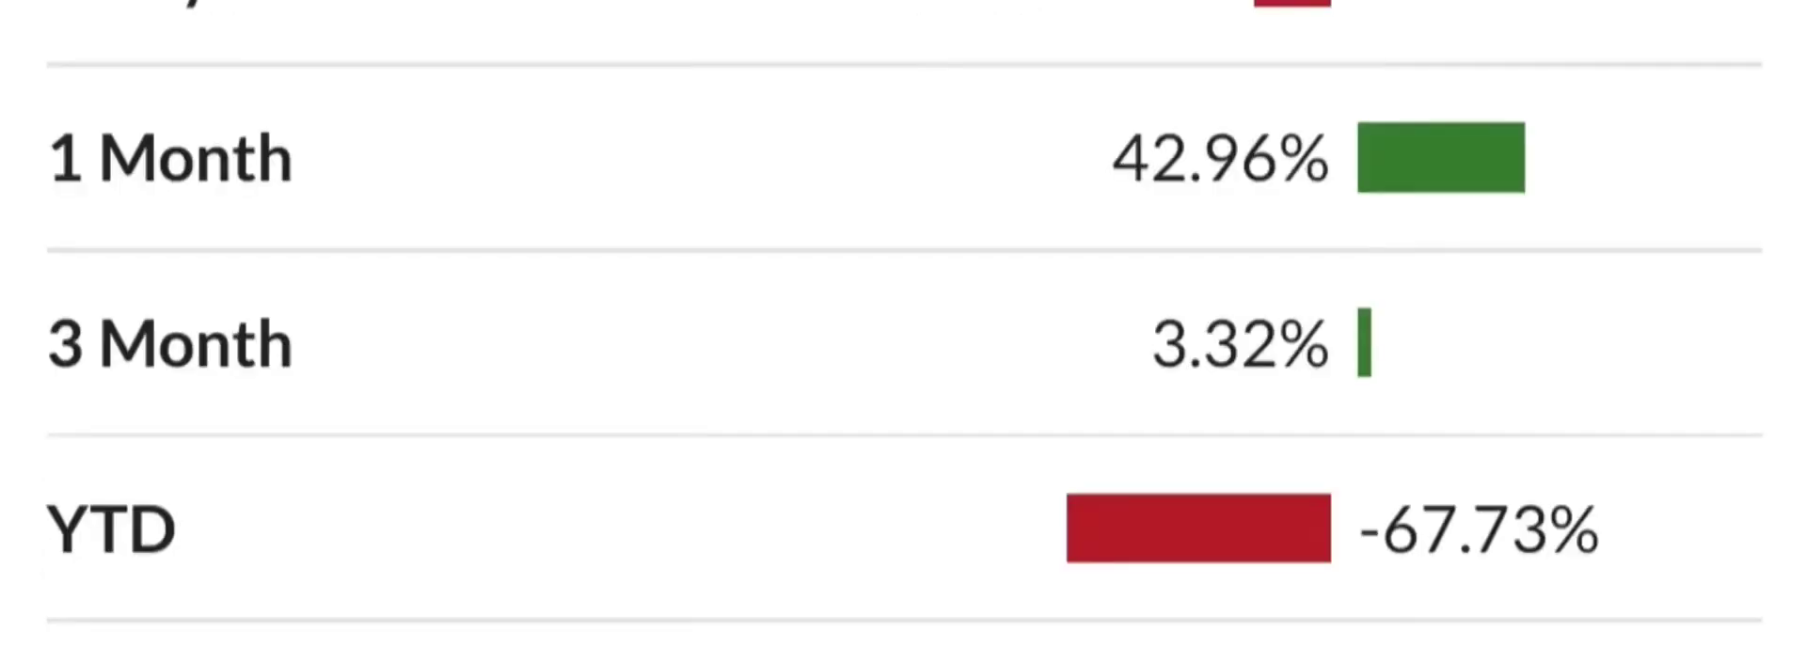